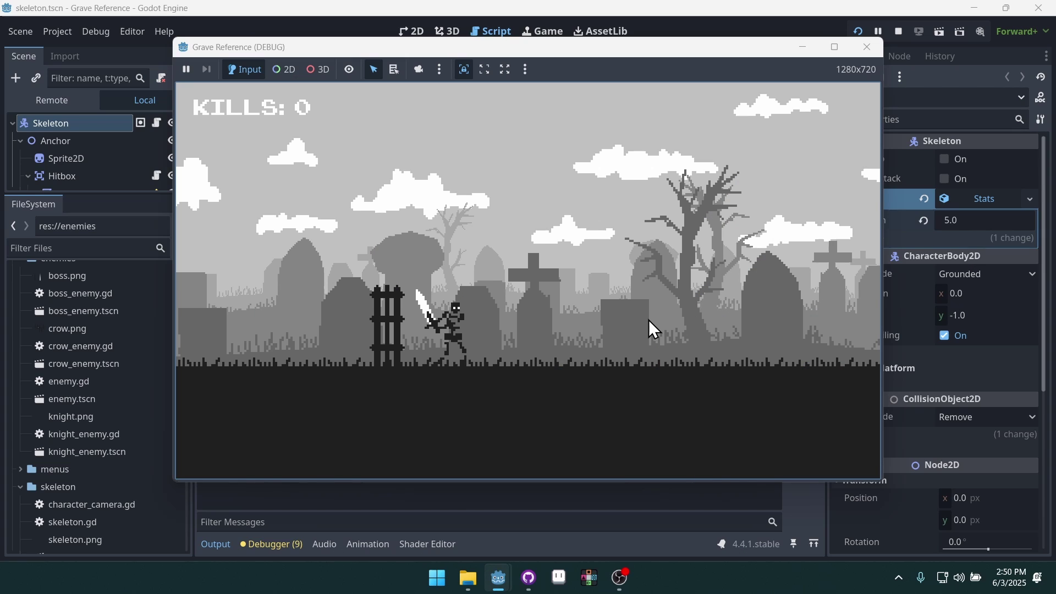
Playtest the running game by moving the skeleton both ways, rolling, and attacking the approaching knights and crows.
{"action": "key", "text": "Right"}
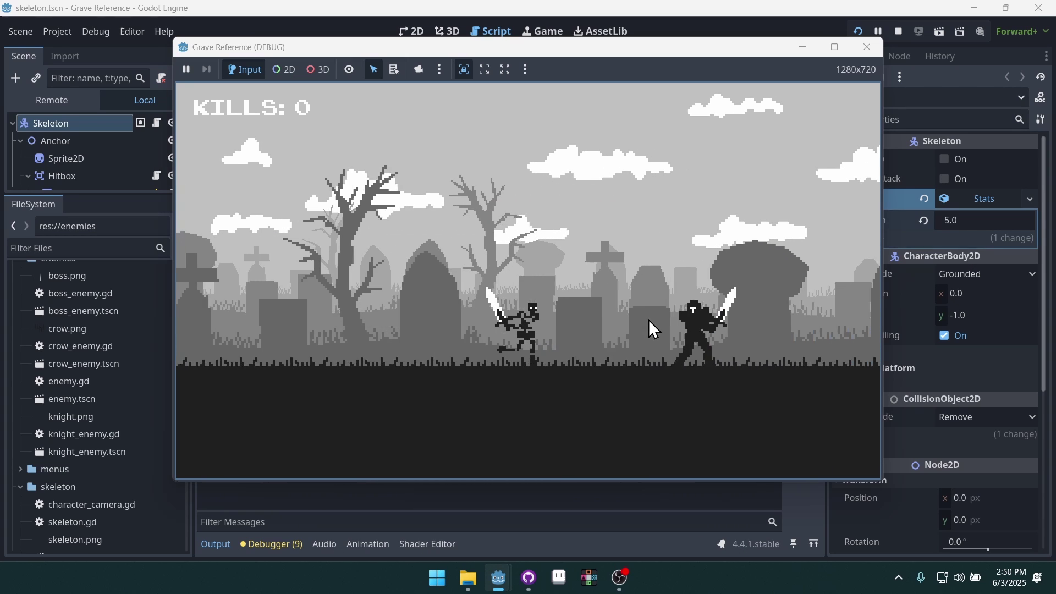
{"action": "key", "text": "x"}
{"action": "key", "text": "Left"}
{"action": "key", "text": "z"}
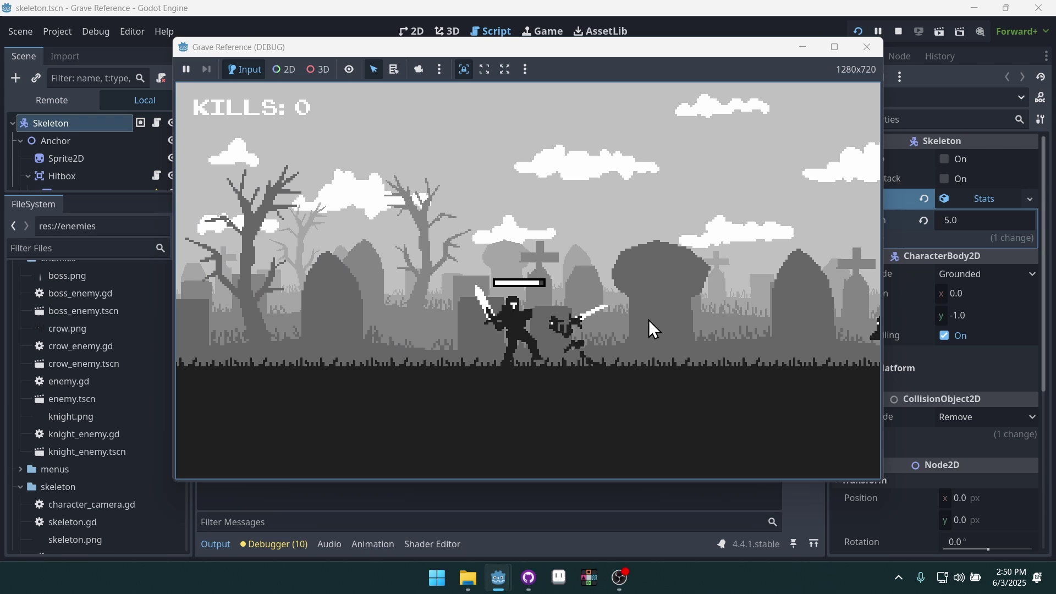
{"action": "key", "text": "z"}
{"action": "key", "text": "z"}
{"action": "key", "text": "Left"}
{"action": "key", "text": "z"}
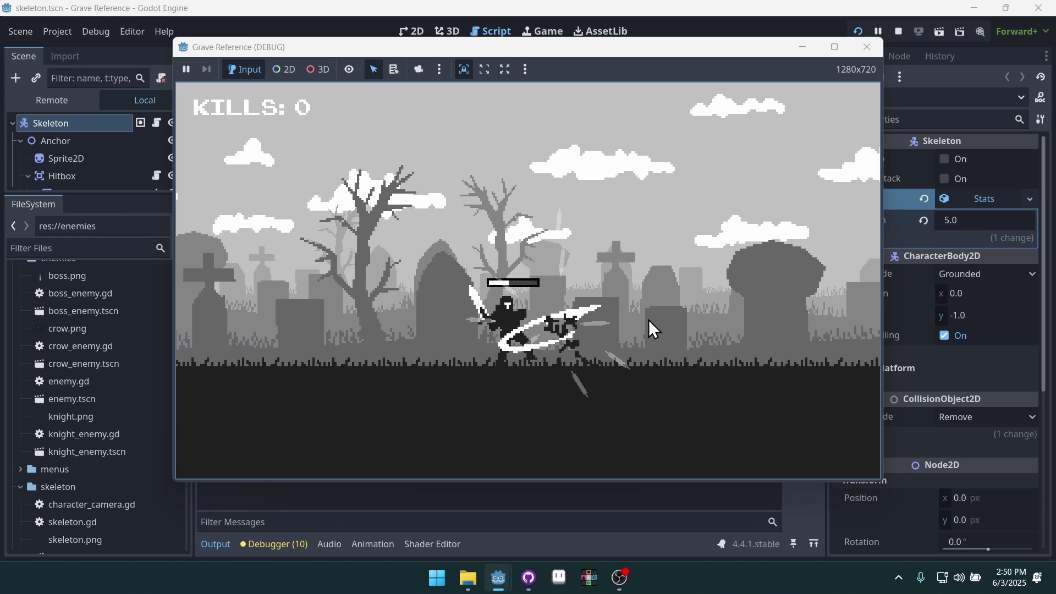
{"action": "key", "text": "z"}
{"action": "key", "text": "Left"}
{"action": "key", "text": "x"}
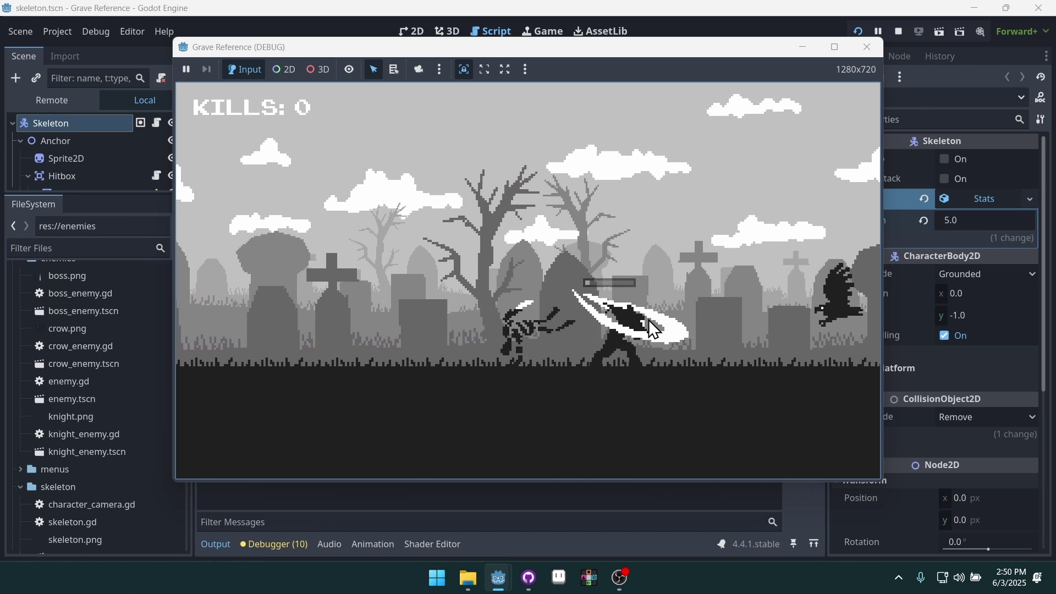
{"action": "key", "text": "Right"}
{"action": "key", "text": "z"}
{"action": "key", "text": "z"}
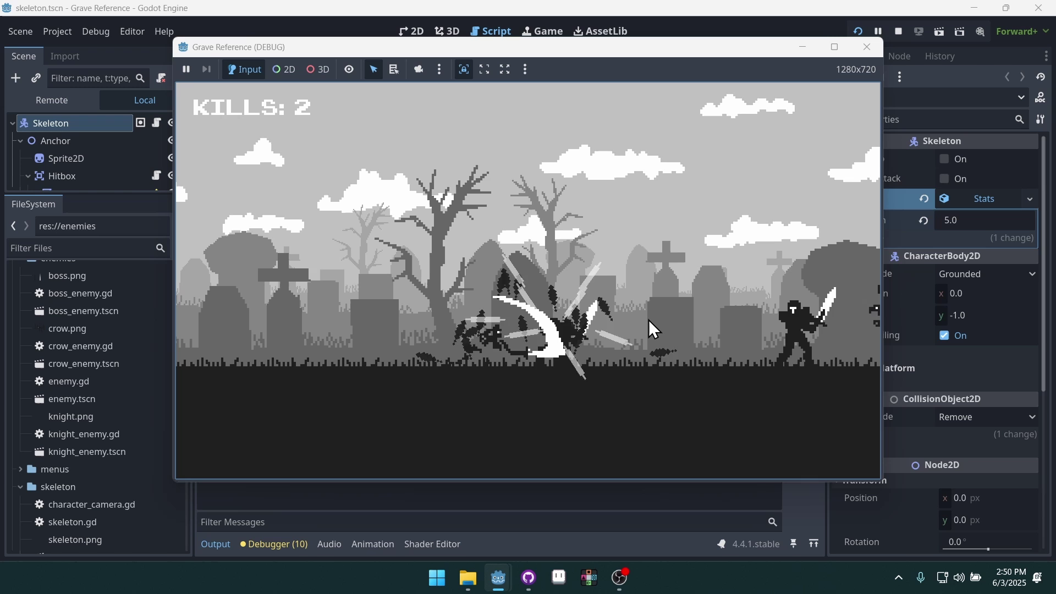
{"action": "key", "text": "Left"}
{"action": "key", "text": "Right"}
{"action": "key", "text": "z"}
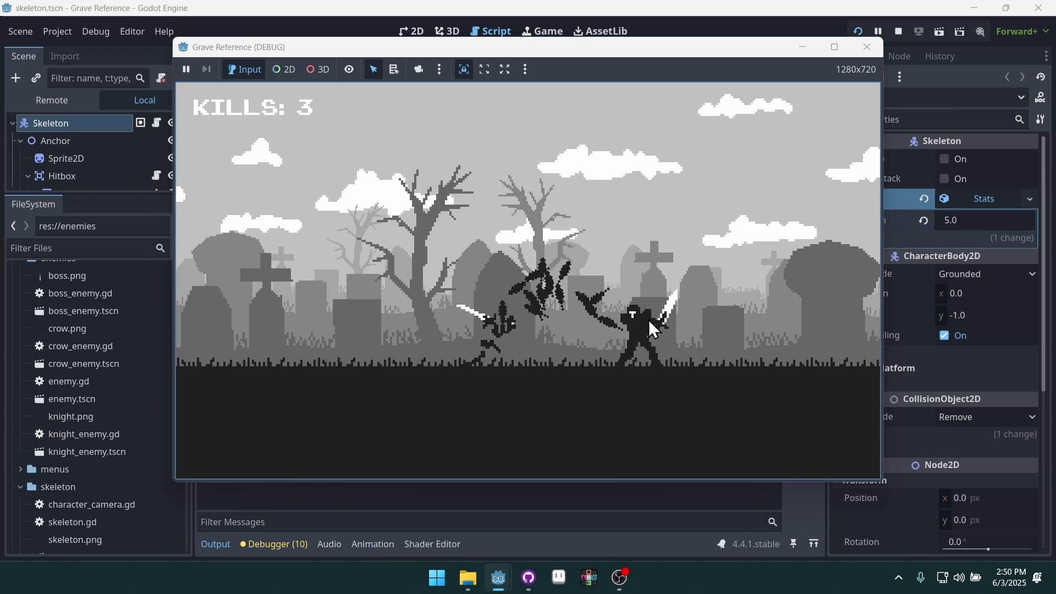
{"action": "key", "text": "Right"}
{"action": "key", "text": "z"}
{"action": "key", "text": "z"}
{"action": "key", "text": "z"}
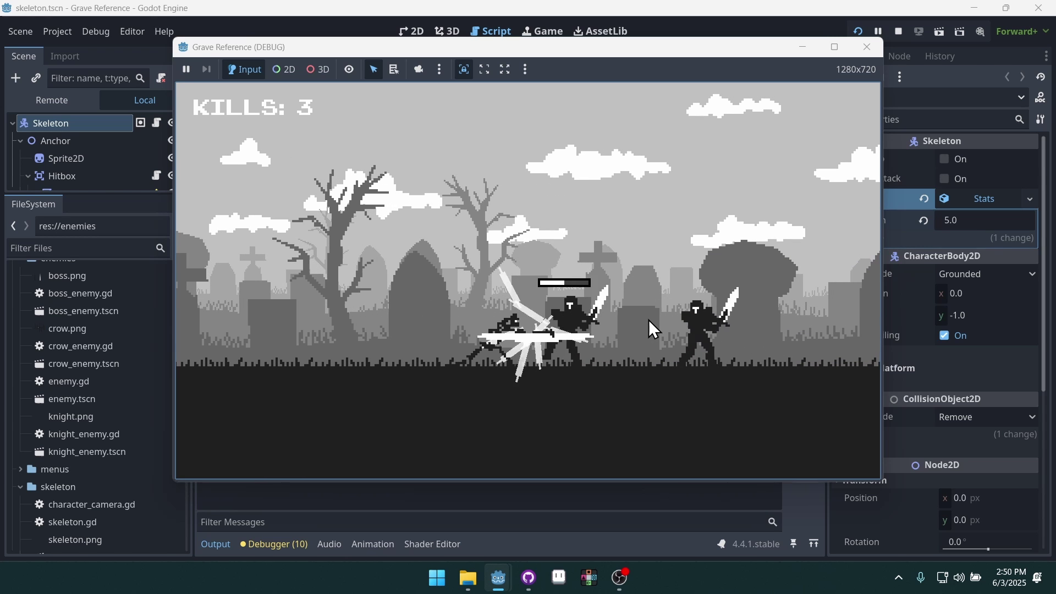
{"action": "key", "text": "Right"}
{"action": "key", "text": "z"}
{"action": "key", "text": "Right"}
{"action": "key", "text": "x"}
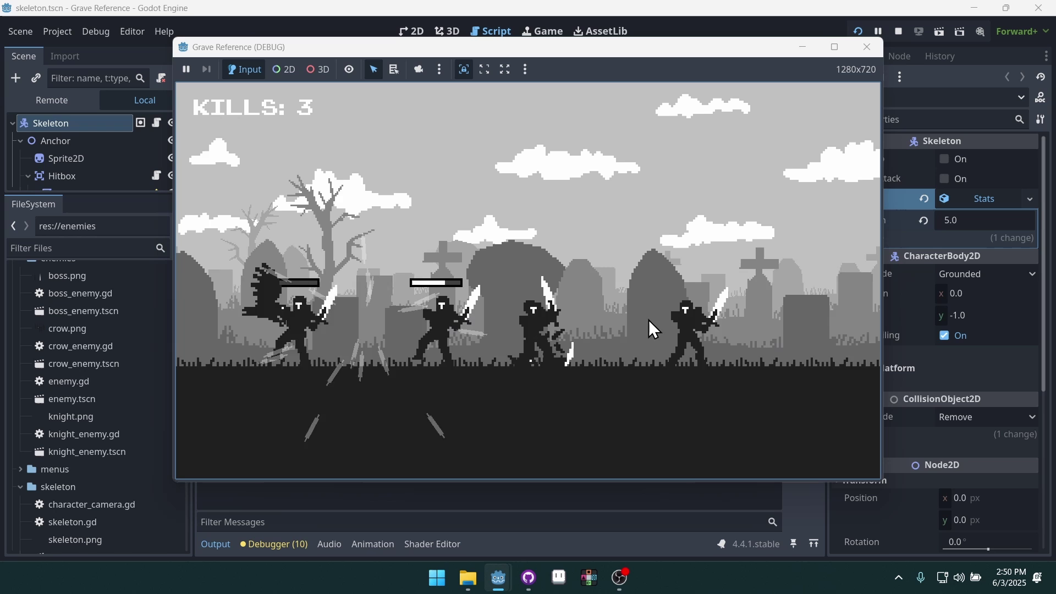
{"action": "key", "text": "Right"}
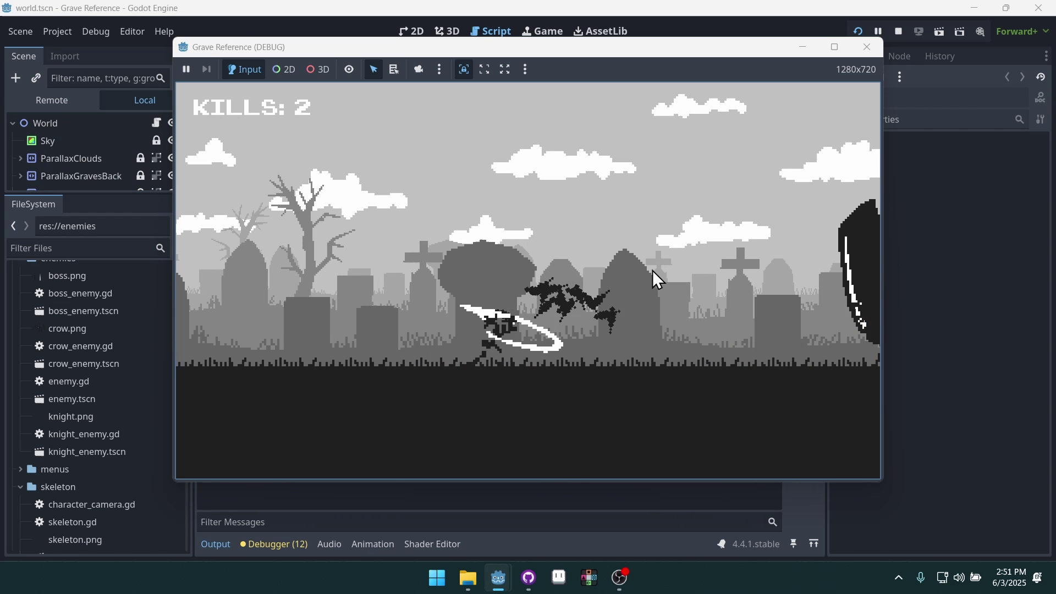
Playtest the giant boss encounter, rolling the skeleton past the boss and turning back to attack.
{"action": "key", "text": "Left"}
{"action": "key", "text": "Right"}
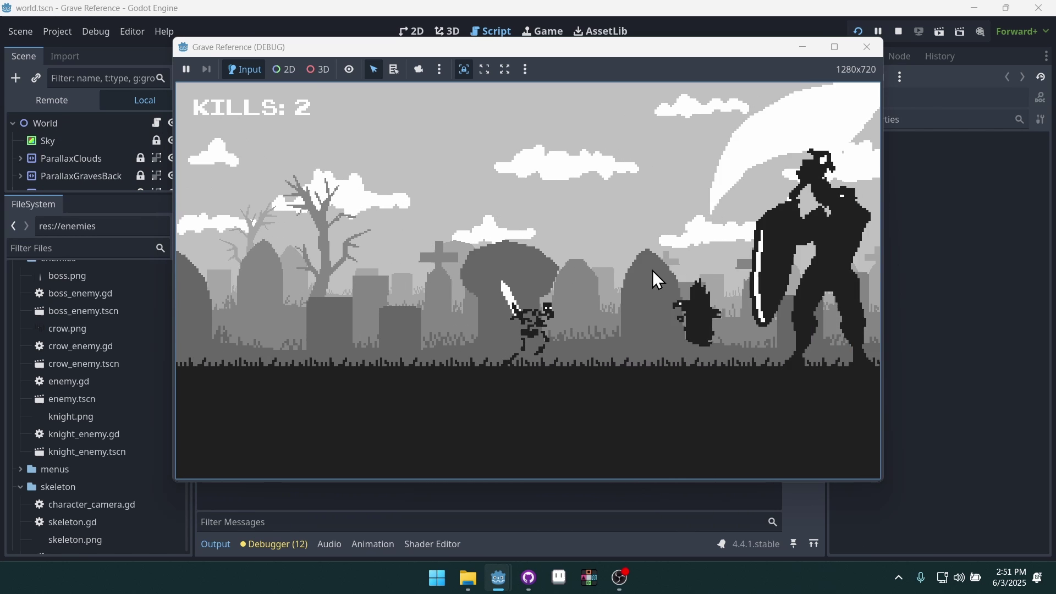
{"action": "key", "text": "Right"}
{"action": "key", "text": "x"}
{"action": "key", "text": "x"}
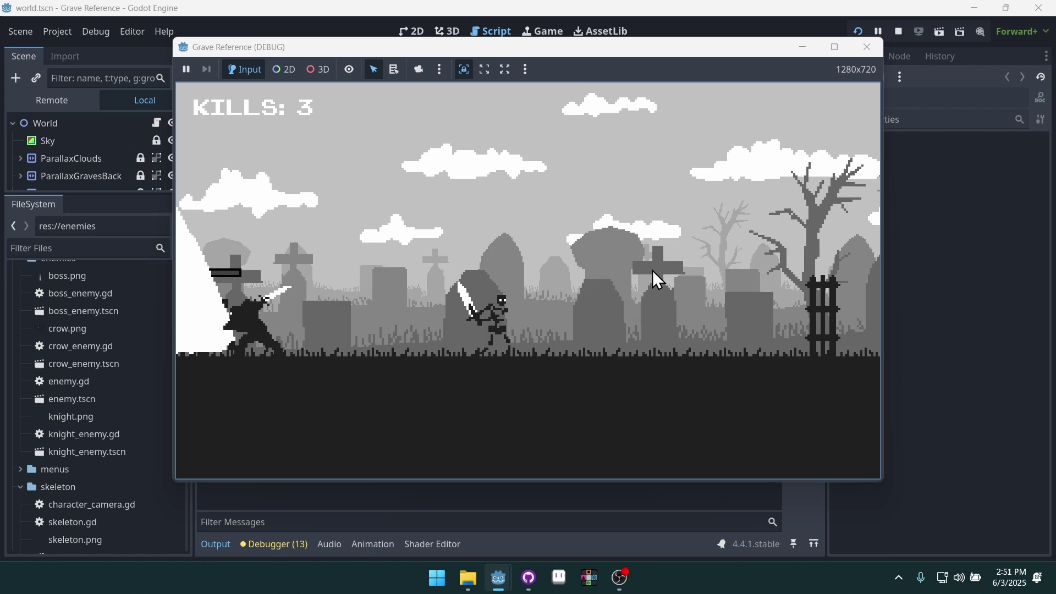
{"action": "key", "text": "Left"}
{"action": "key", "text": "z"}
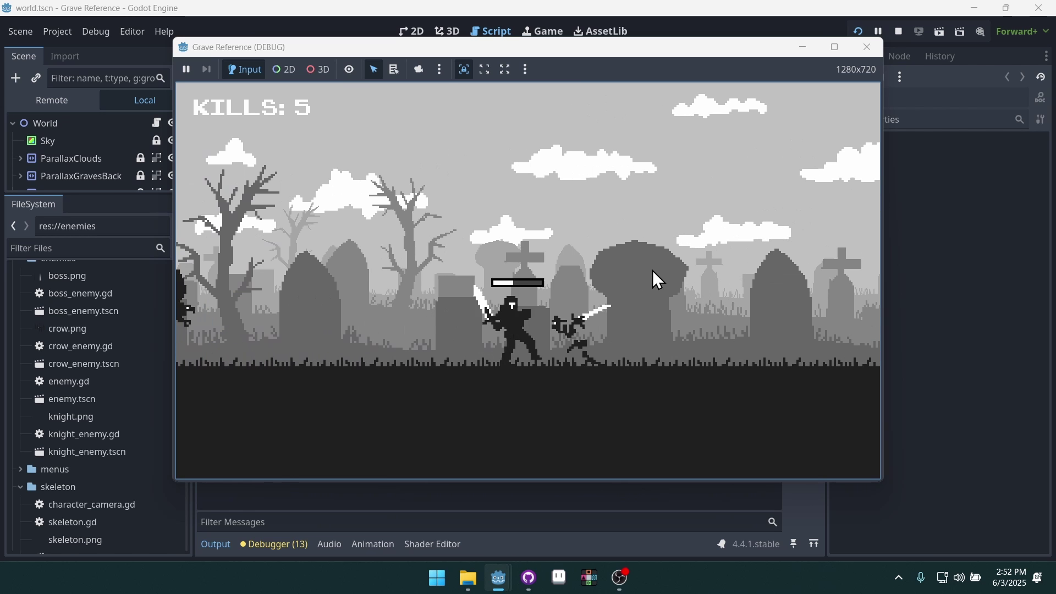
Test the skeleton's chained sword attacks on the knights and crows while moving back and forth.
{"action": "key", "text": "z"}
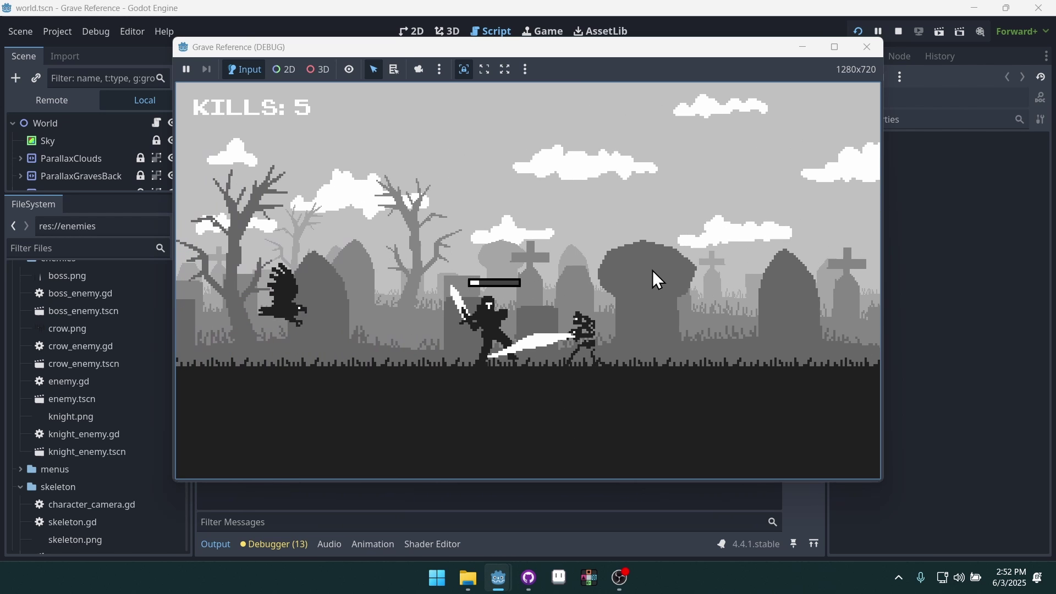
{"action": "key", "text": "z"}
{"action": "key", "text": "z"}
{"action": "key", "text": "Right"}
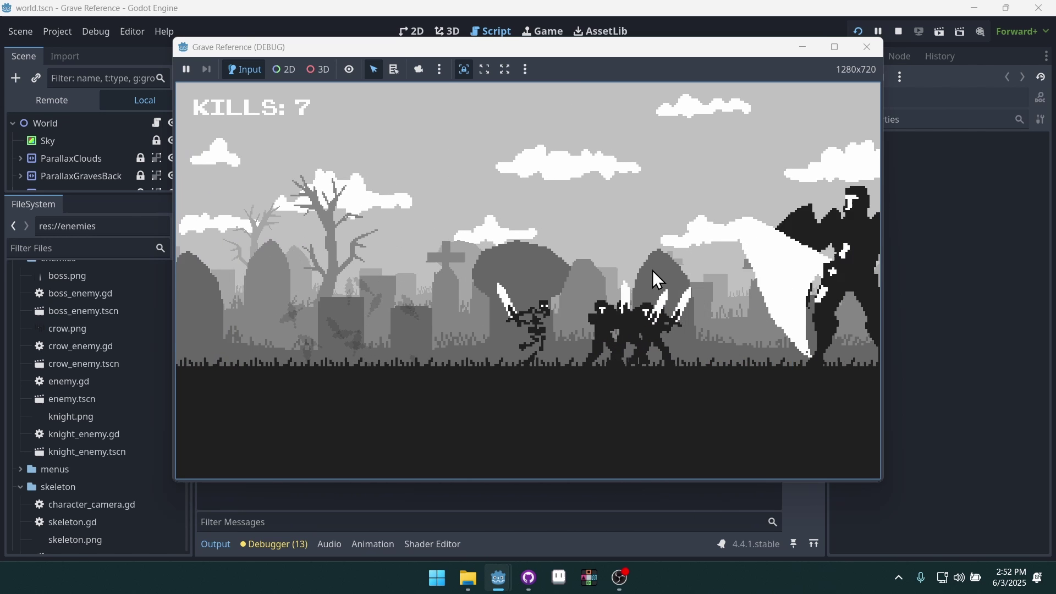
{"action": "key", "text": "z"}
{"action": "key", "text": "Left"}
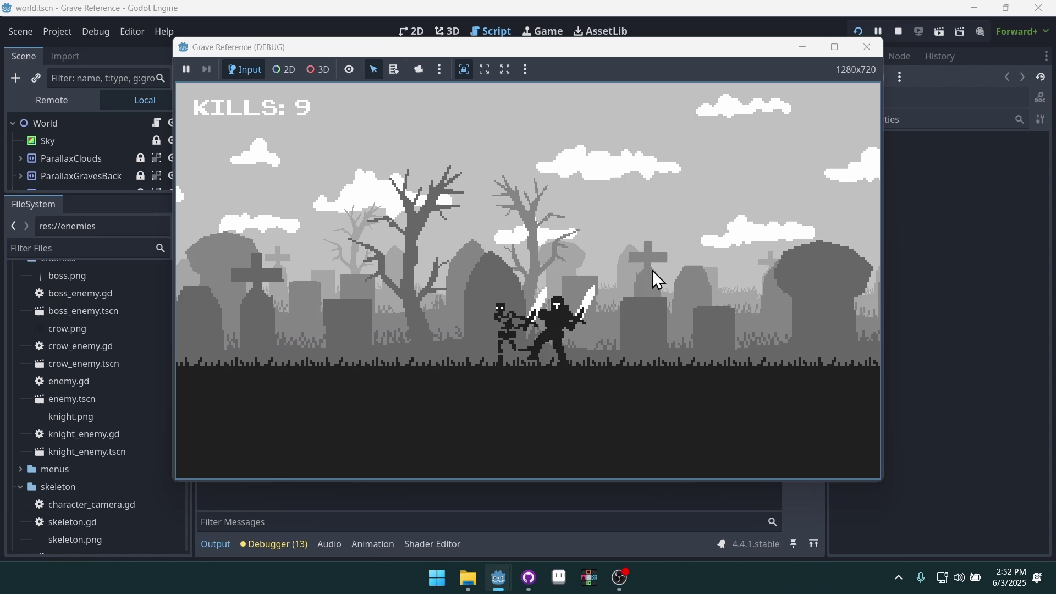
{"action": "key", "text": "Left"}
{"action": "key", "text": "Right"}
{"action": "key", "text": "z"}
{"action": "key", "text": "z"}
{"action": "key", "text": "z"}
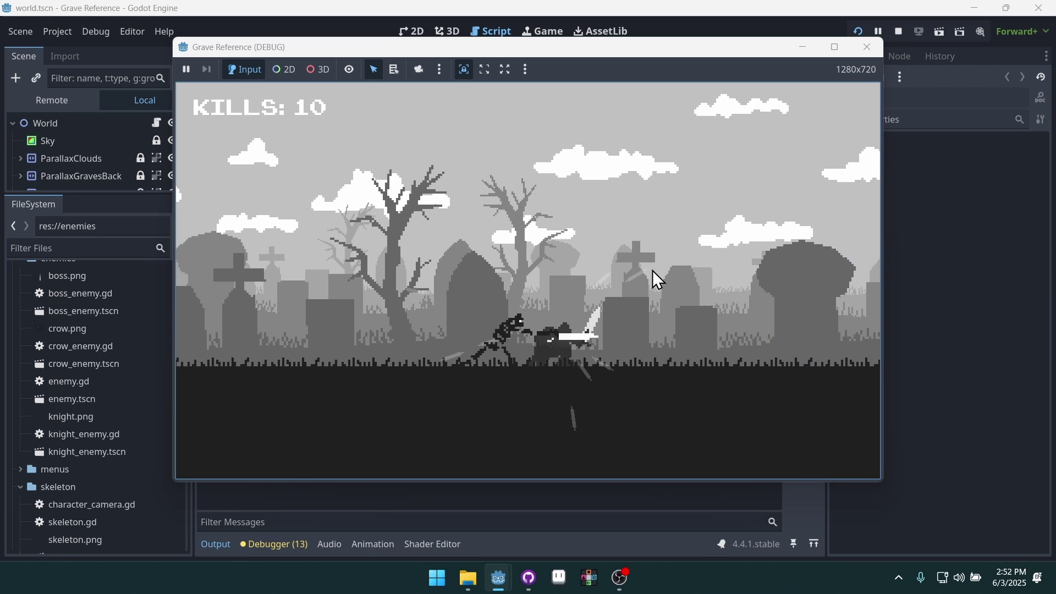
{"action": "key", "text": "z"}
{"action": "key", "text": "Right"}
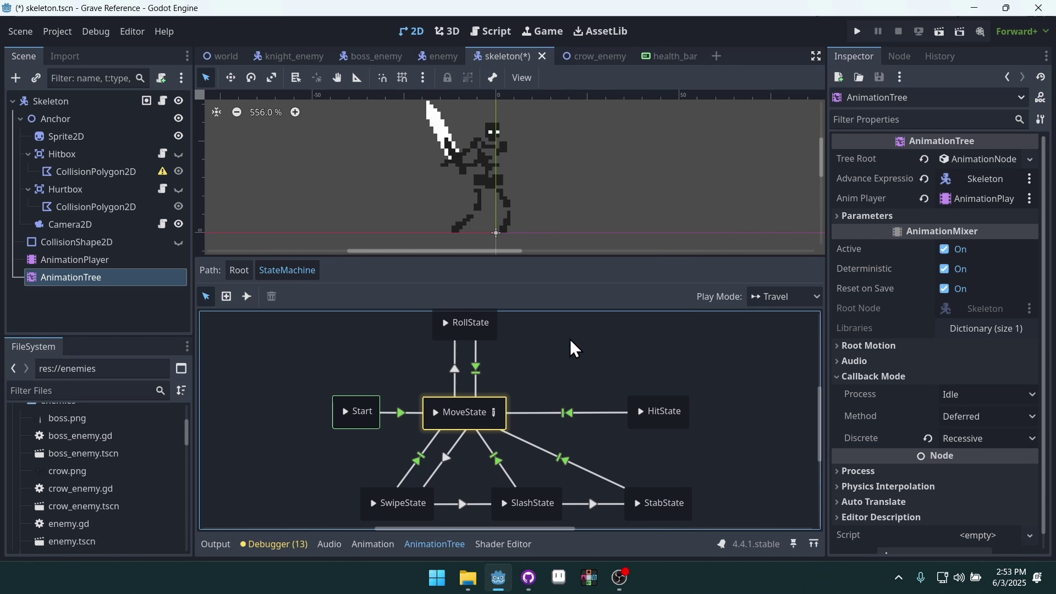
Preview RollState, HitState, SwipeState, SlashState and StabState one after another in the skeleton's AnimationTree state machine.
{"action": "left_click", "coordinate": [447, 324]}
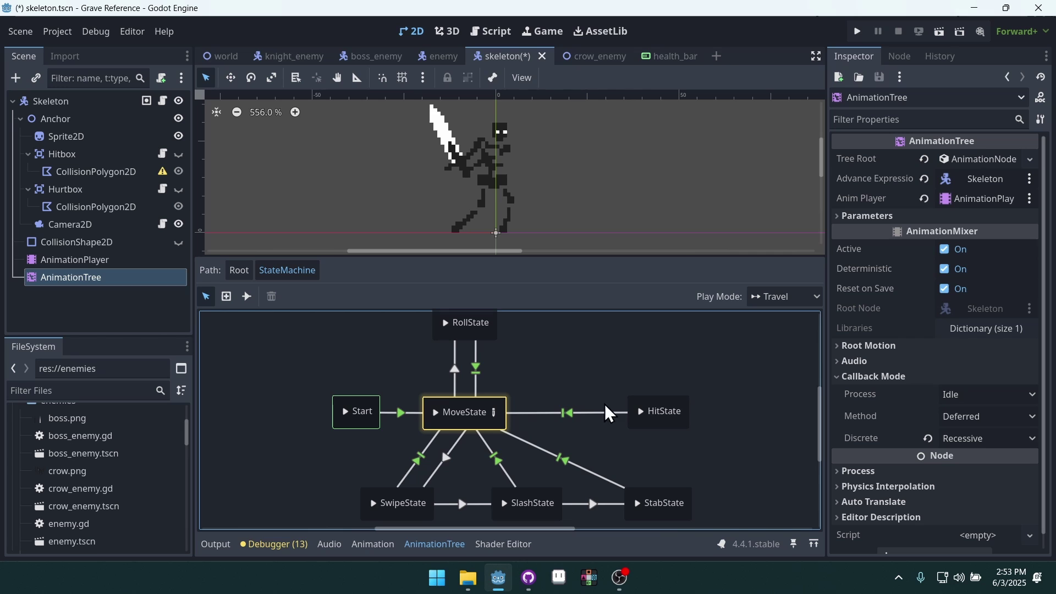
{"action": "left_click", "coordinate": [643, 413]}
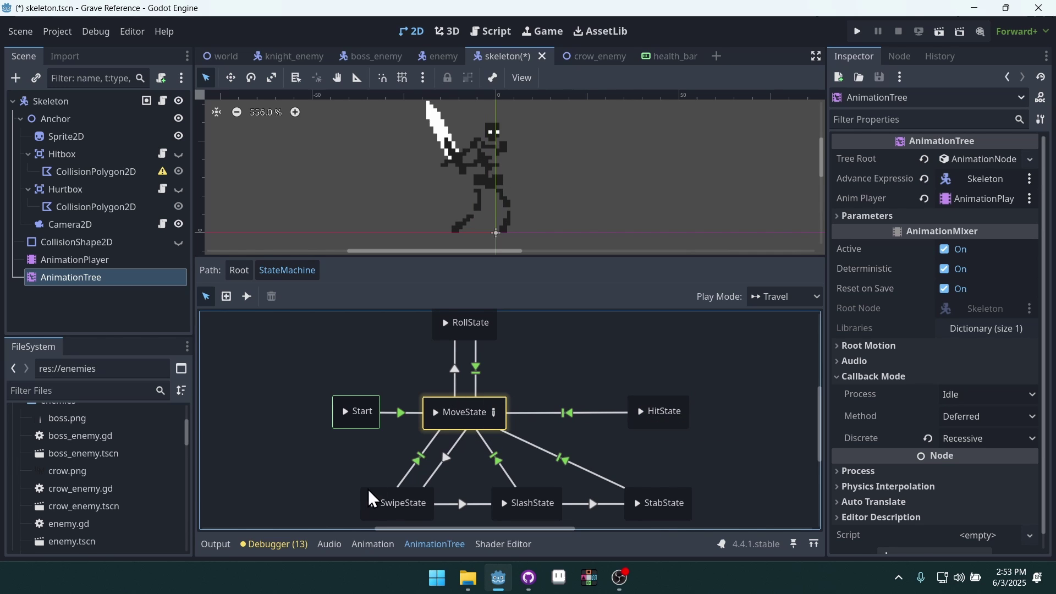
{"action": "left_click", "coordinate": [374, 505]}
{"action": "left_click", "coordinate": [502, 503]}
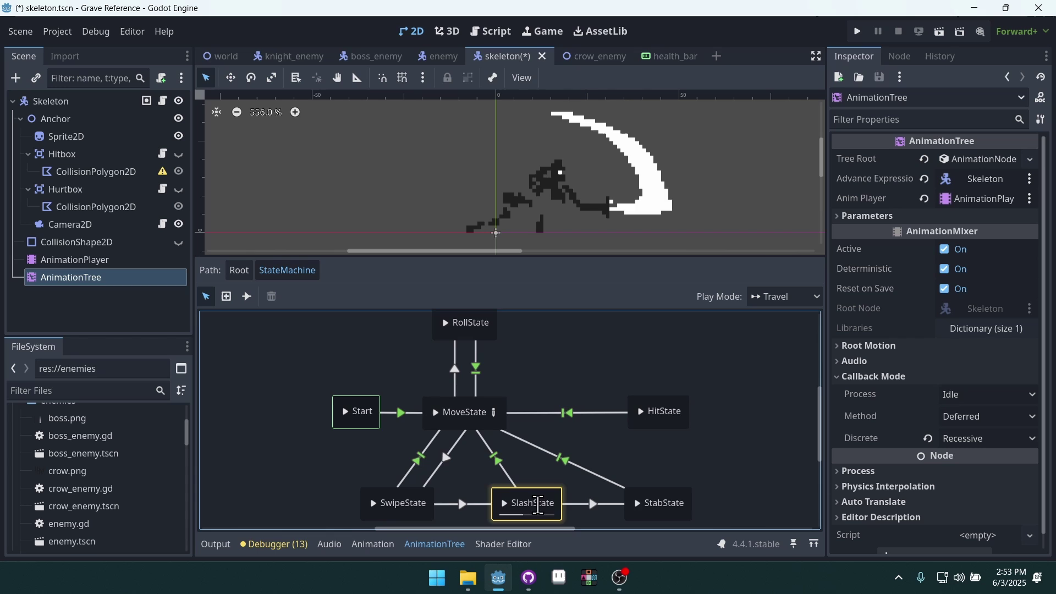
{"action": "left_click", "coordinate": [639, 503]}
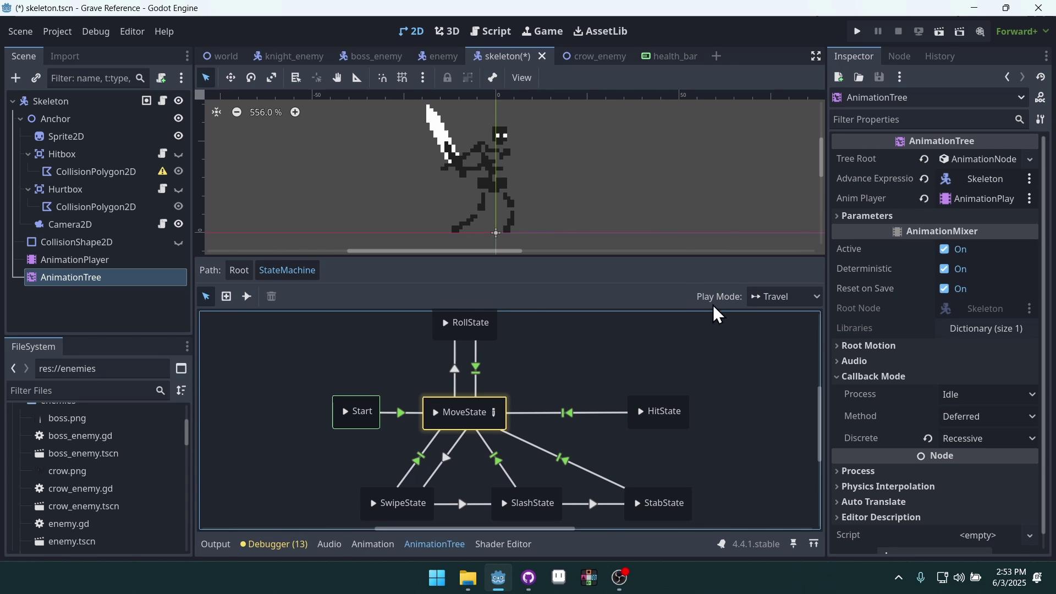
Open the nested MoveState state machine and preview its run and idle animations.
{"action": "left_click", "coordinate": [494, 413]}
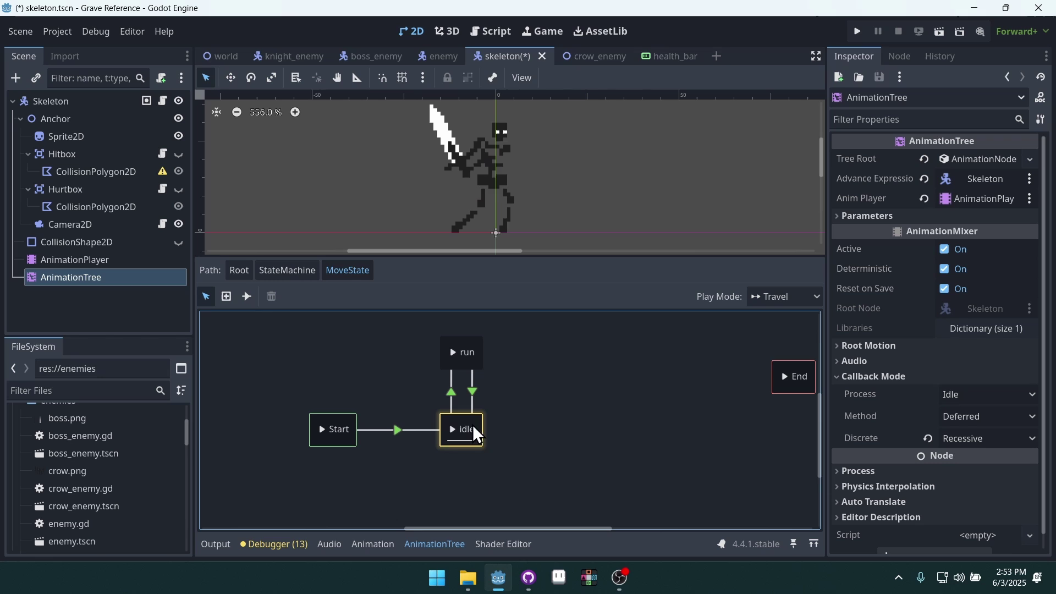
{"action": "left_click", "coordinate": [454, 354]}
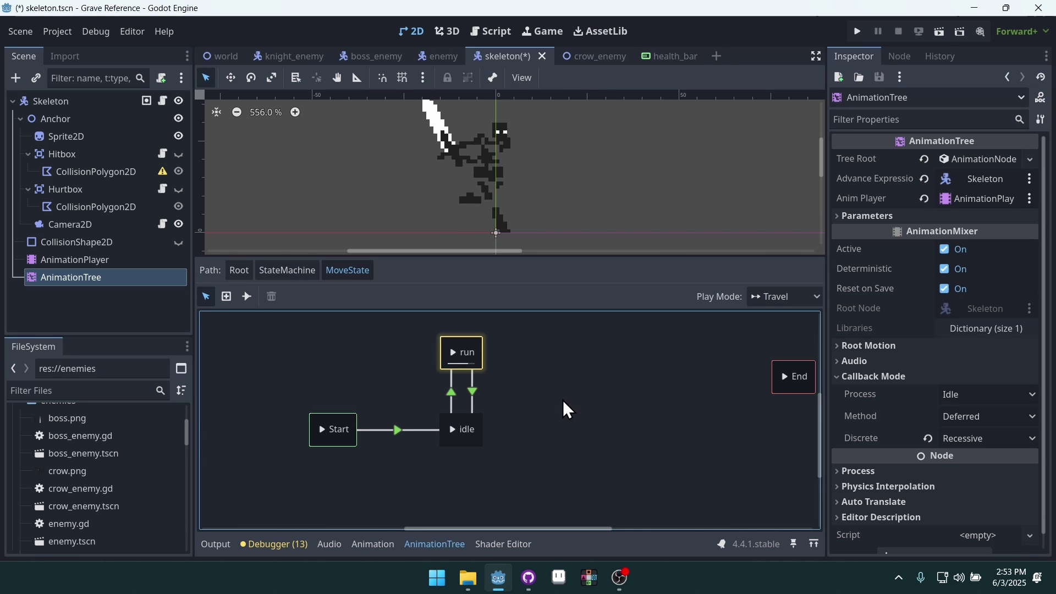
{"action": "left_click", "coordinate": [453, 431]}
{"action": "left_click", "coordinate": [460, 352]}
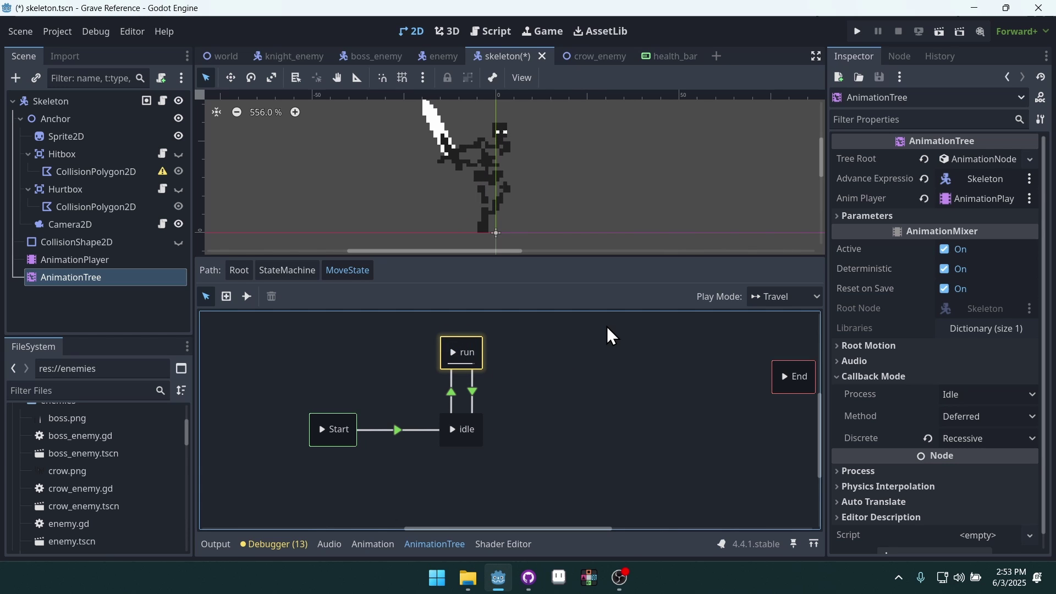
Inspect the run-to-idle transition's Advance settings and its condition expression.
{"action": "left_click", "coordinate": [474, 378]}
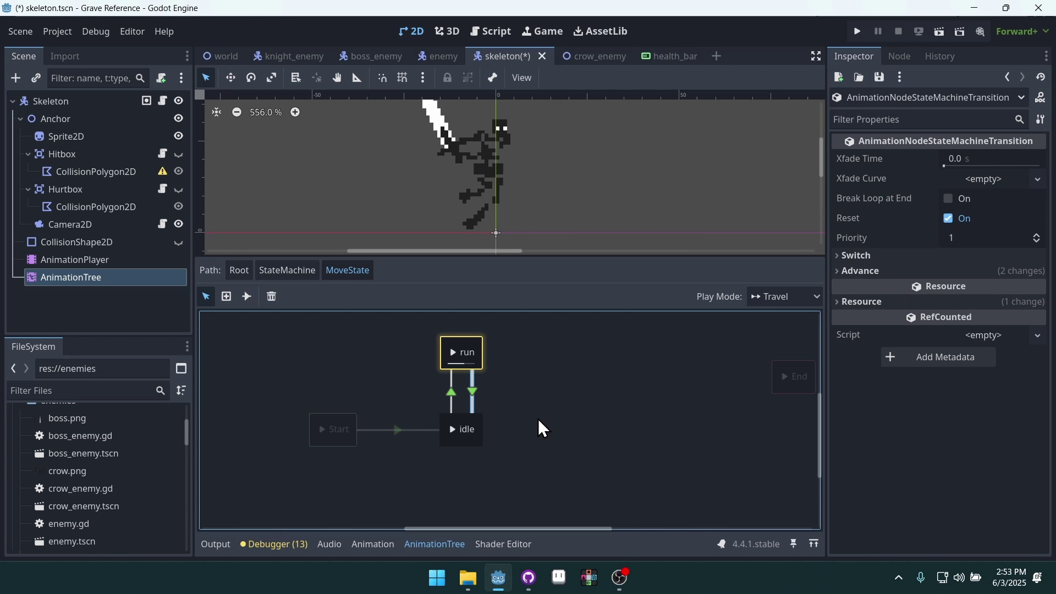
{"action": "left_click", "coordinate": [891, 271]}
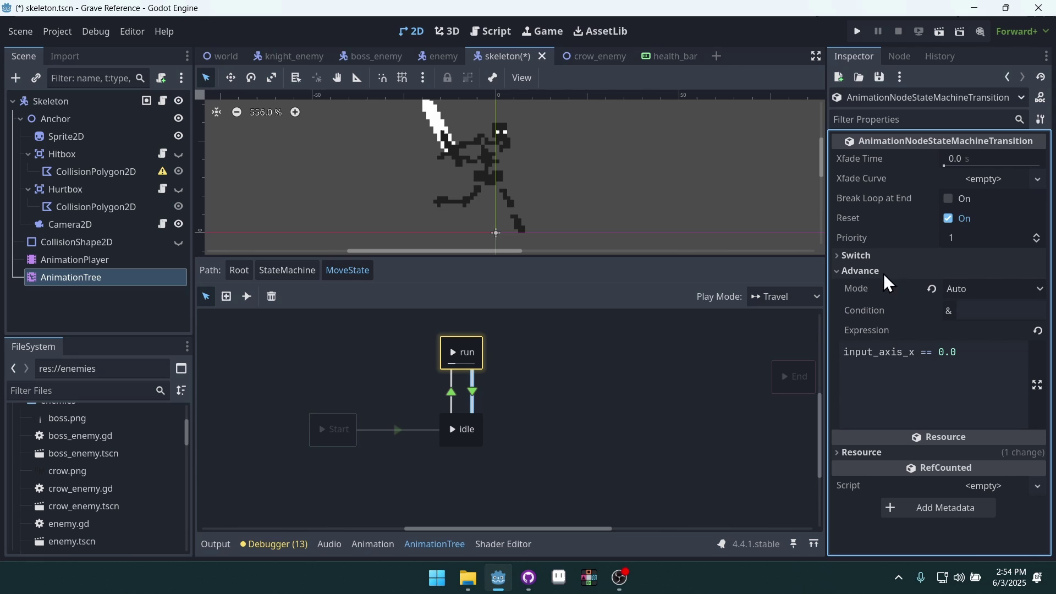
{"action": "left_click_drag", "start_coordinate": [980, 353], "coordinate": [848, 355]}
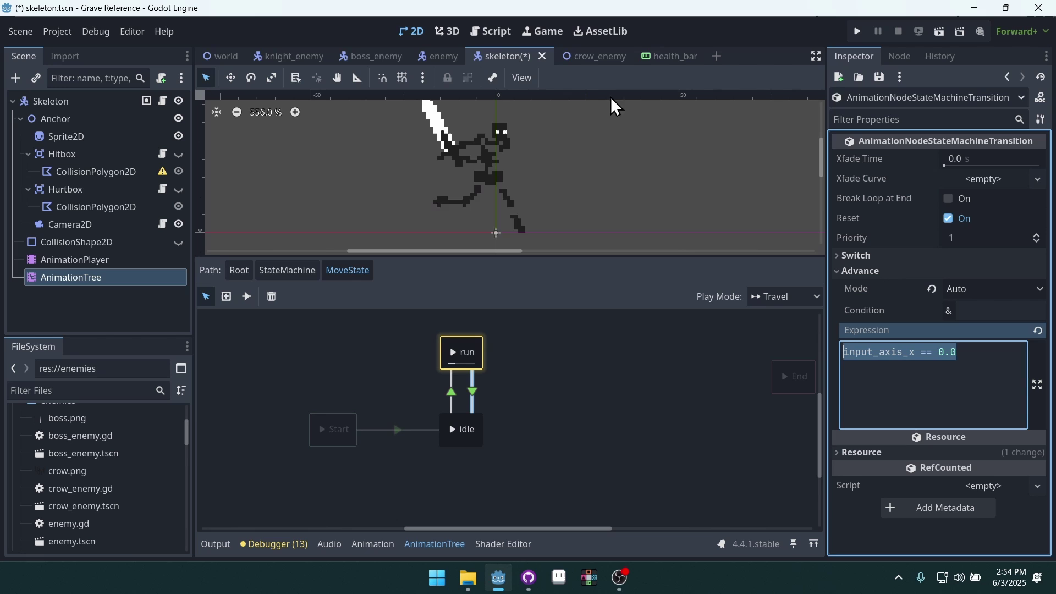
{"action": "left_click", "coordinate": [754, 242]}
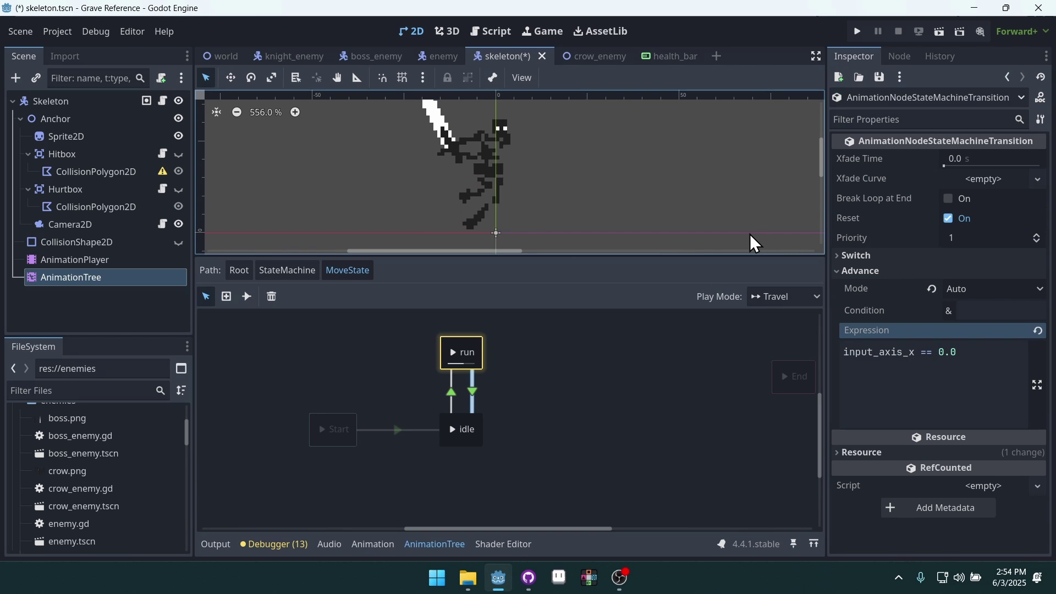
Open the skeleton.gd script and examine how _physics_process reads the current state from the playback object.
{"action": "key", "text": "ctrl+F3"}
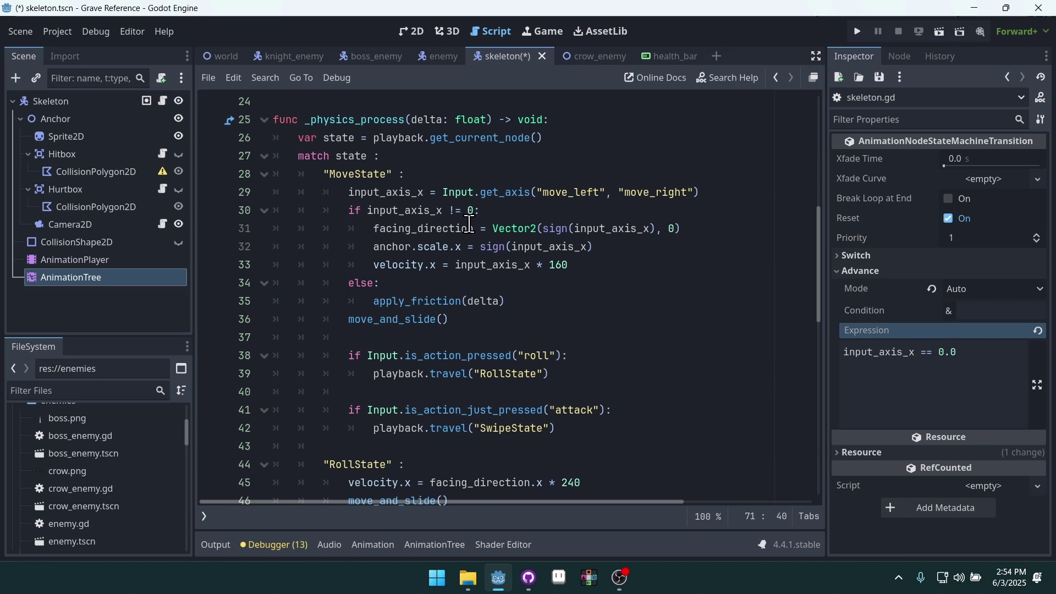
{"action": "left_click_drag", "start_coordinate": [550, 139], "coordinate": [368, 139]}
{"action": "left_click", "coordinate": [332, 144]}
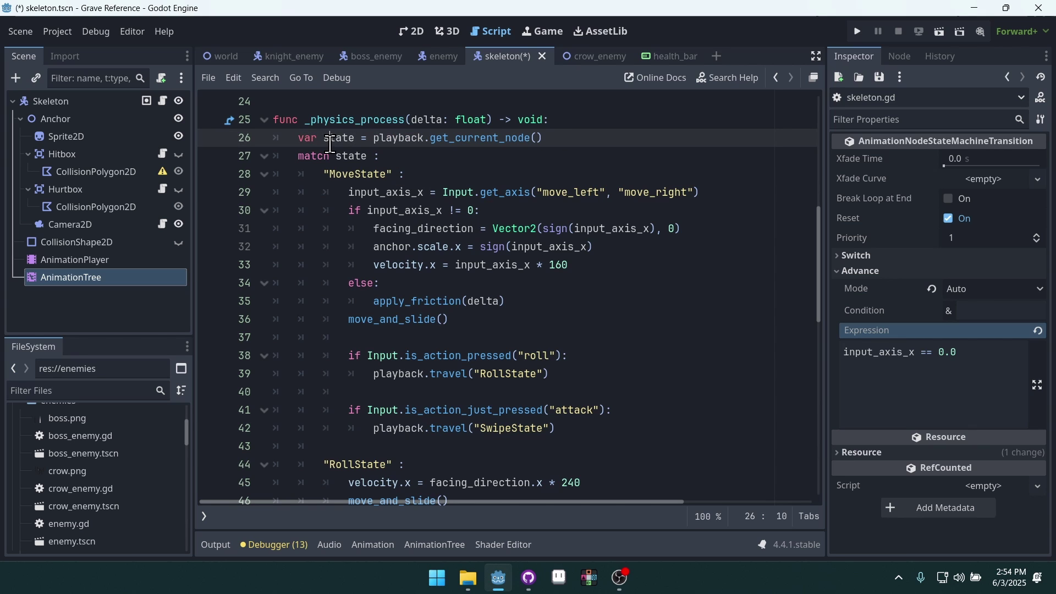
{"action": "double_click", "coordinate": [332, 144]}
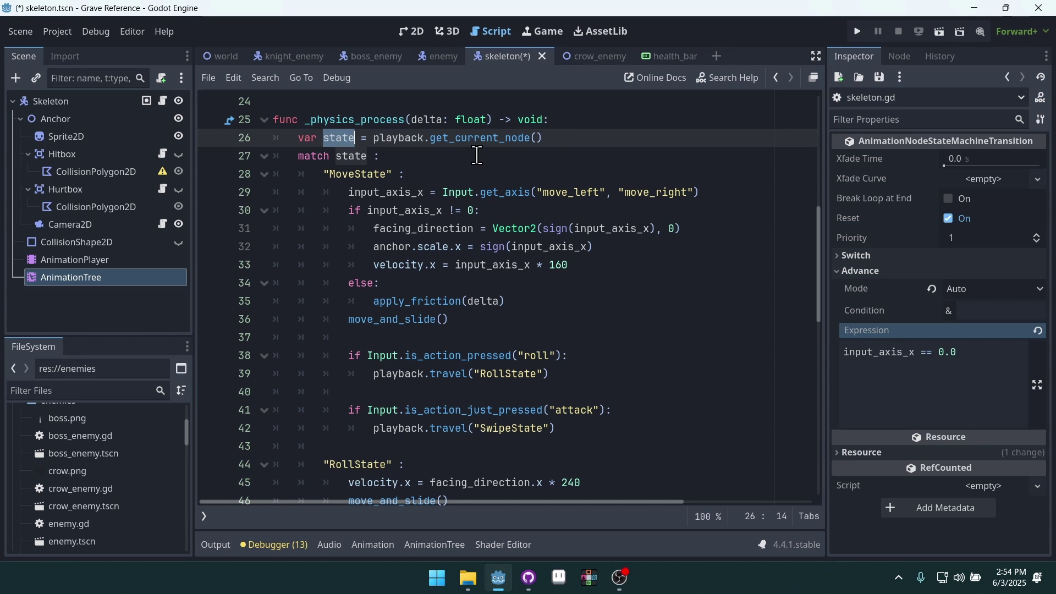
{"action": "left_click", "coordinate": [491, 216]}
Examine the match statement on state, with its MoveState branch and the start of the RollState branch.
{"action": "left_click_drag", "start_coordinate": [298, 158], "coordinate": [388, 159]}
{"action": "left_click", "coordinate": [511, 193]}
{"action": "left_click_drag", "start_coordinate": [323, 176], "coordinate": [407, 175]}
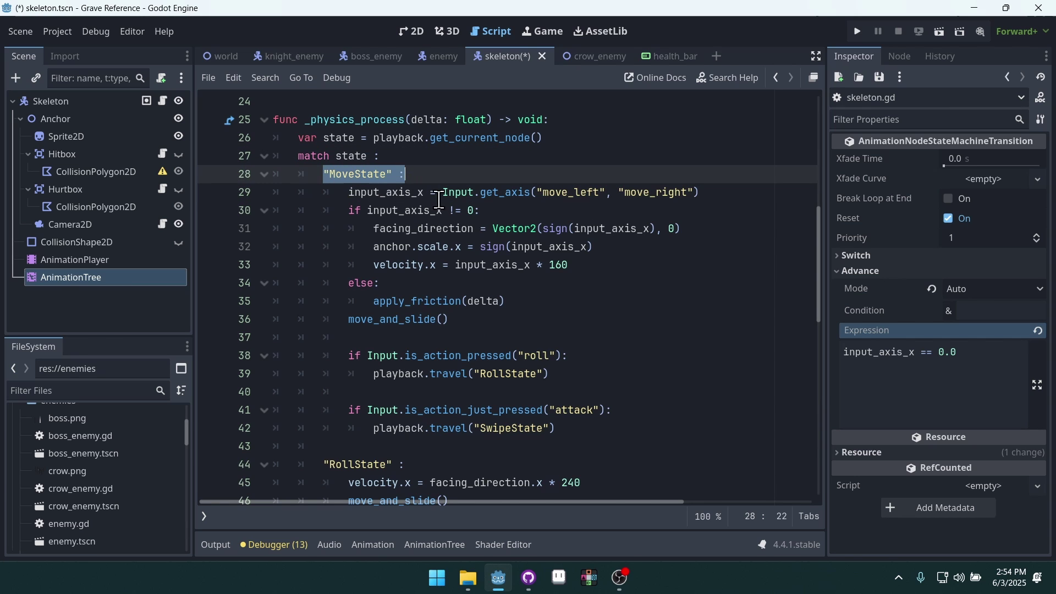
{"action": "left_click_drag", "start_coordinate": [322, 466], "coordinate": [429, 463]}
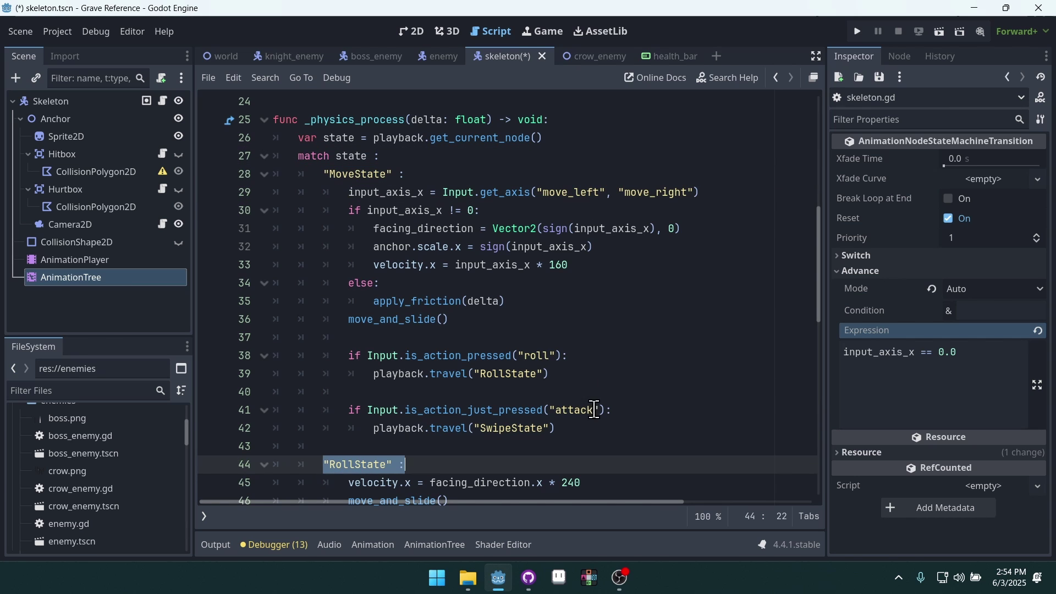
{"action": "left_click_drag", "start_coordinate": [572, 428], "coordinate": [500, 167]}
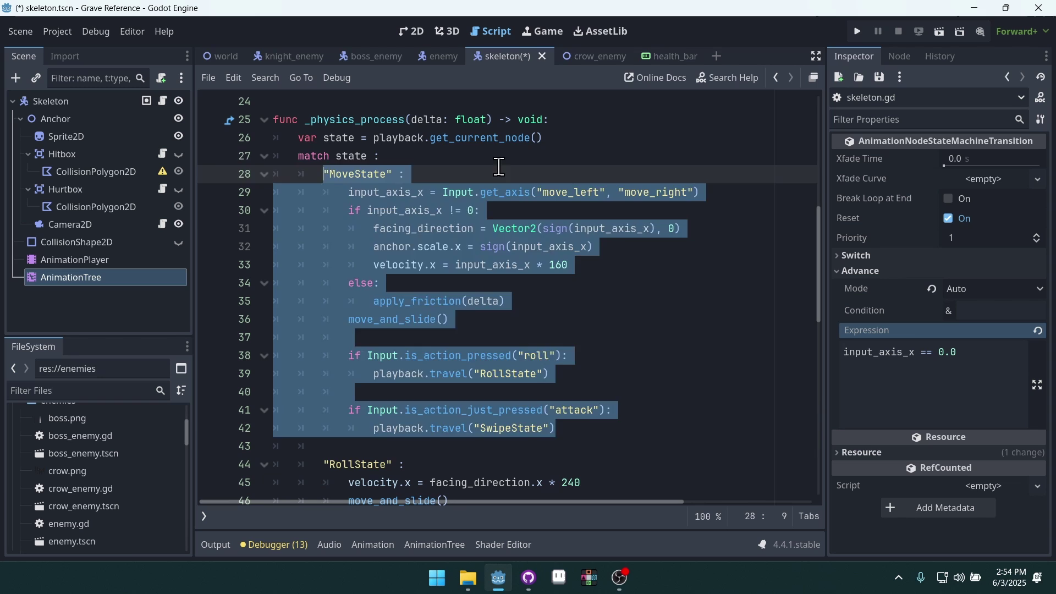
{"action": "left_click", "coordinate": [509, 165]}
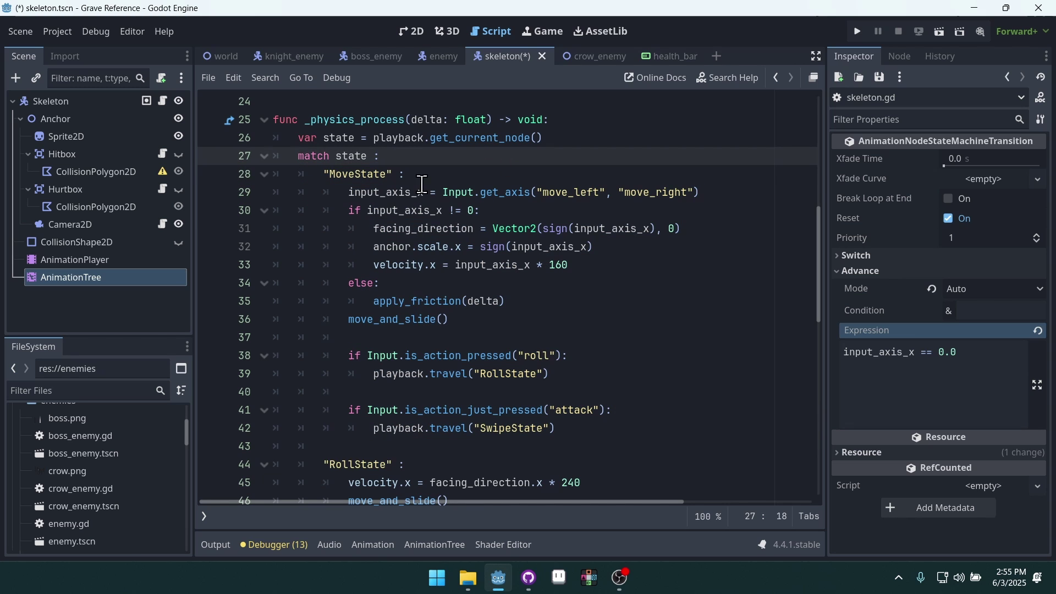
Load the AnimationPlayer's roll animation and scrub its timeline to about 0.6 s to examine the frame and is_invincible tracks.
{"action": "left_click", "coordinate": [117, 262]}
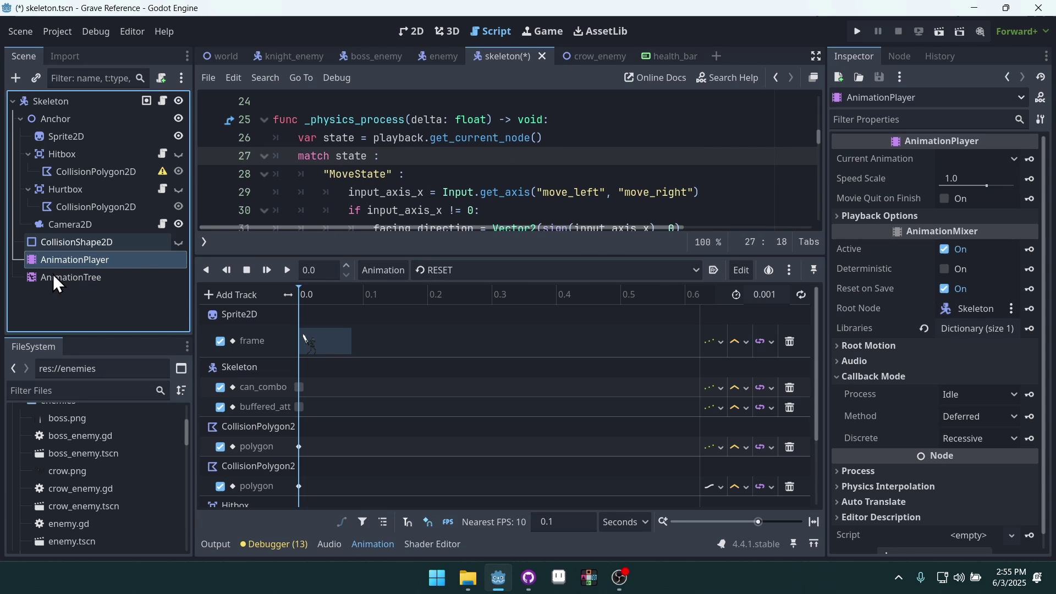
{"action": "left_click", "coordinate": [522, 271]}
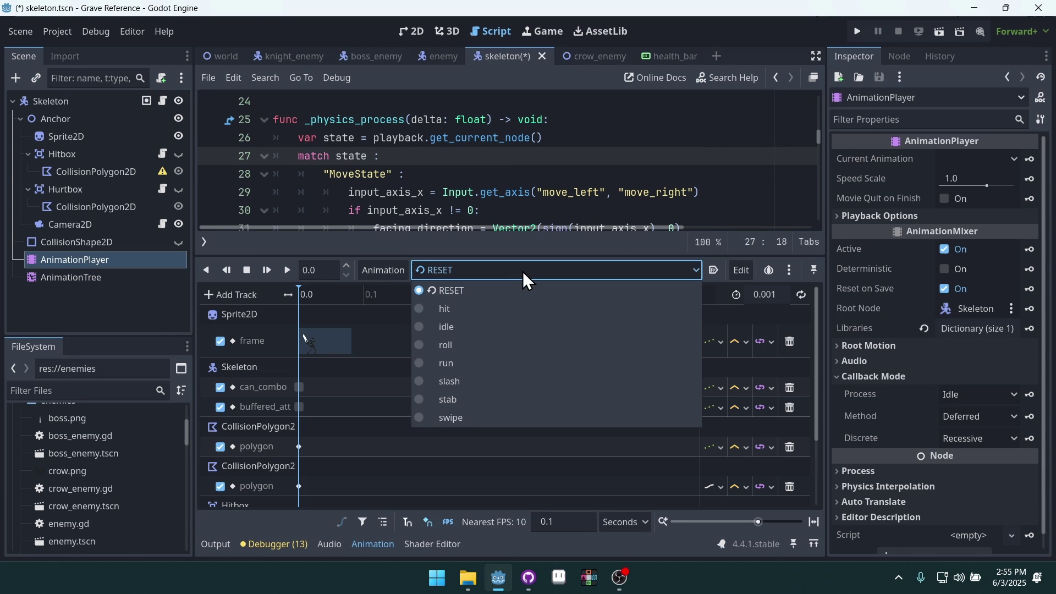
{"action": "left_click", "coordinate": [464, 350]}
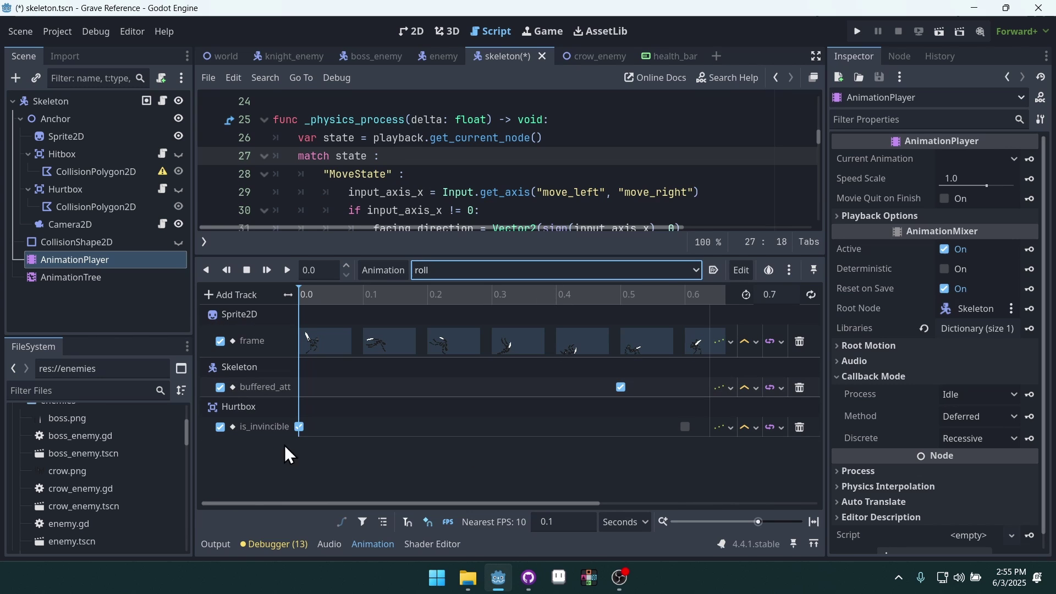
{"action": "left_click_drag", "start_coordinate": [316, 297], "coordinate": [686, 297]}
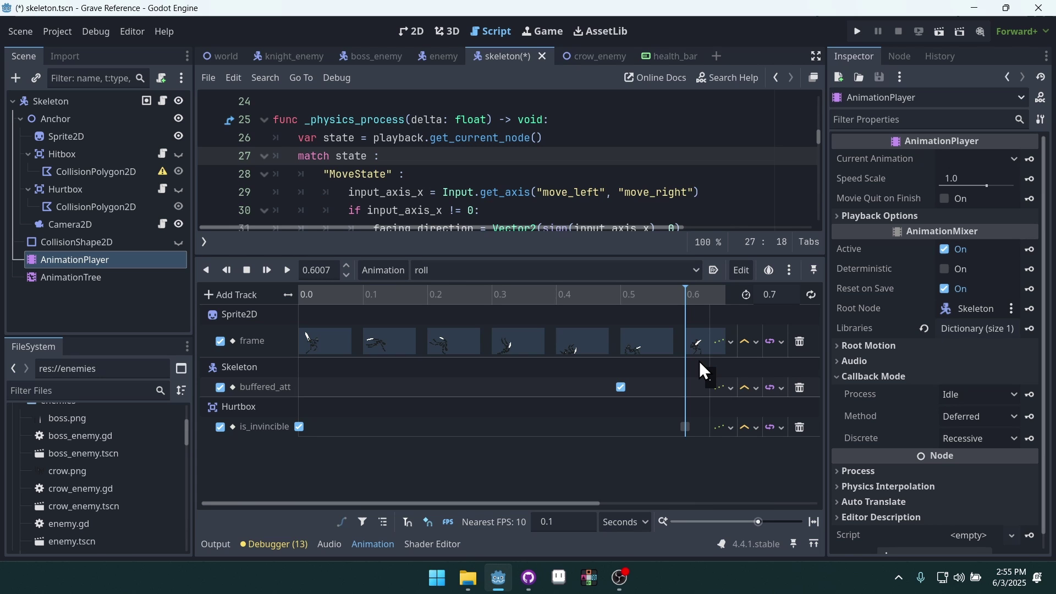
Collapse the timeline area to enlarge the script, and examine the RollState and SwipeState branches of the match statement.
{"action": "left_click", "coordinate": [216, 545]}
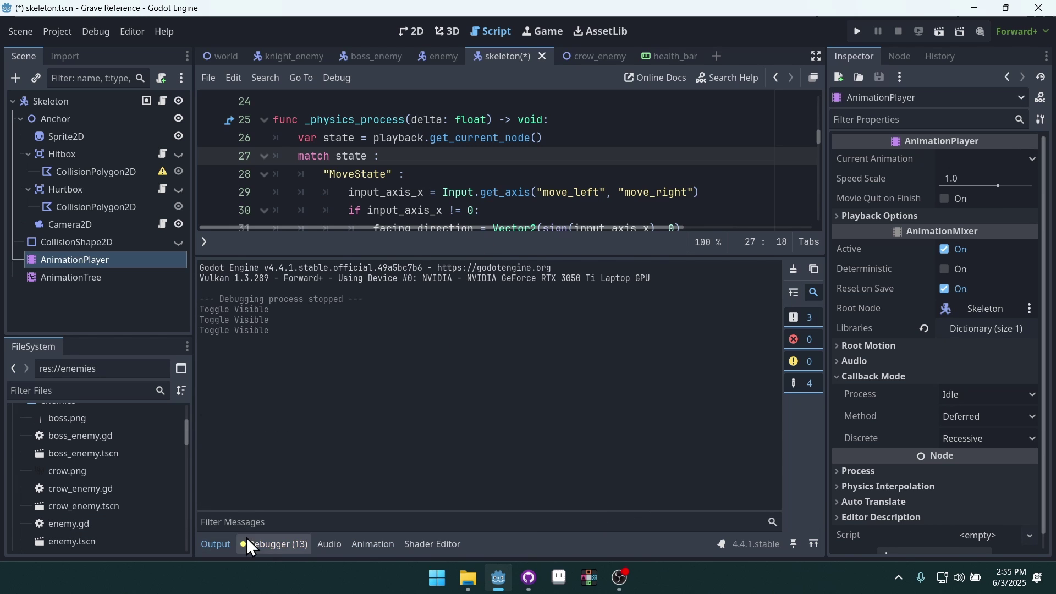
{"action": "left_click", "coordinate": [215, 545]}
{"action": "scroll", "coordinate": [644, 307], "scroll_direction": "down", "scroll_amount": 9}
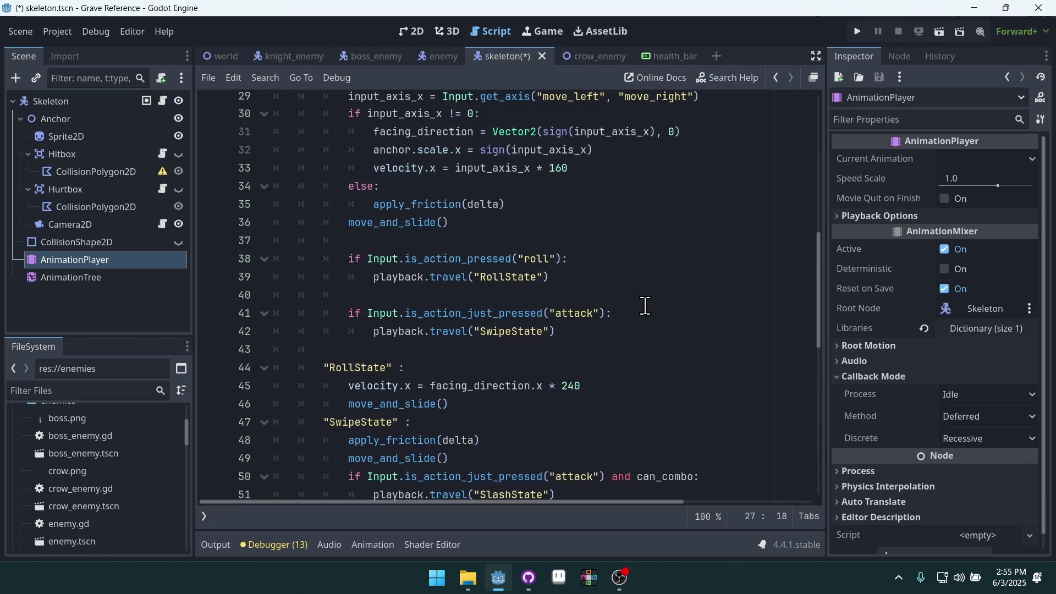